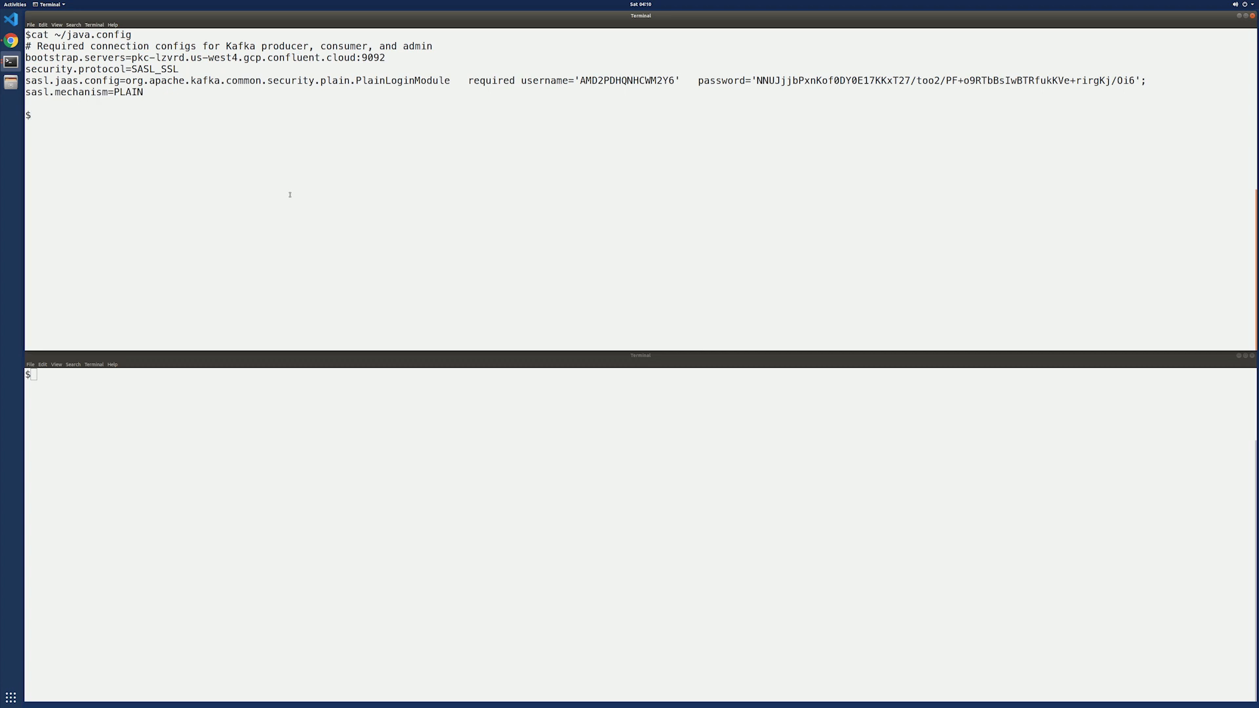
Step: Change directory into ~/learn-kafka-courses/transactional-producer using the pasted cd command
right_click(290, 195)
left_click(303, 214)
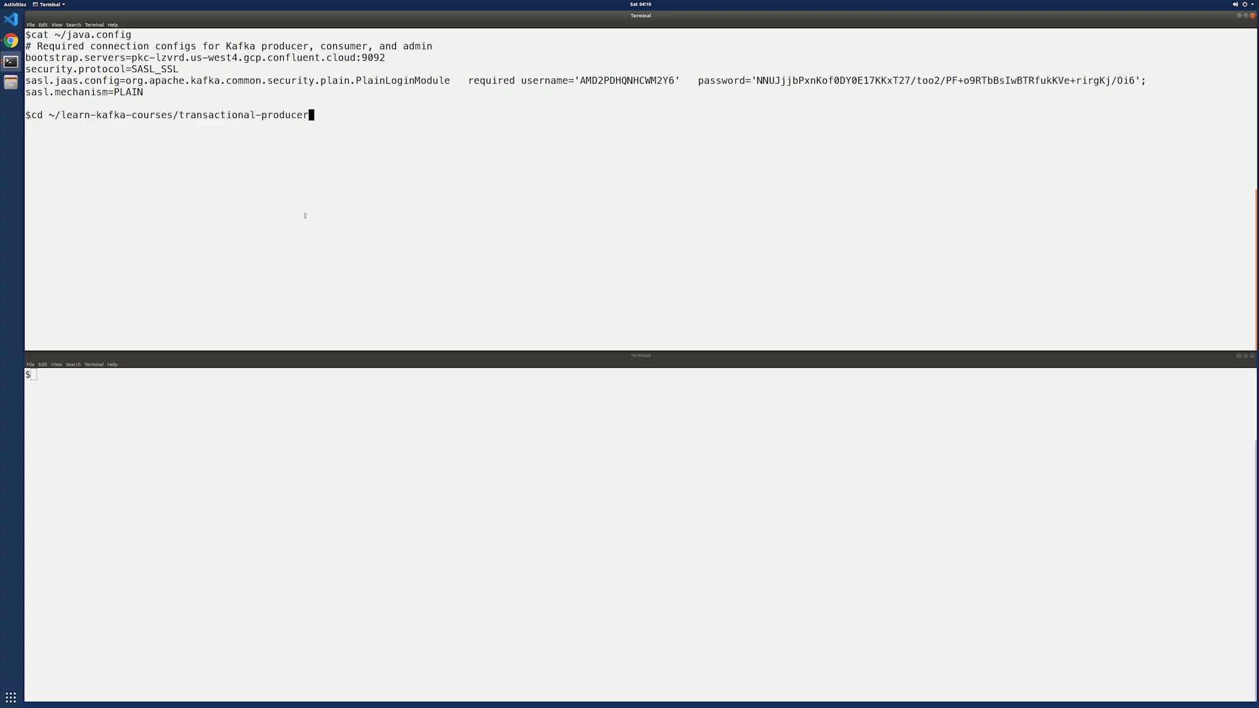
key("Return")
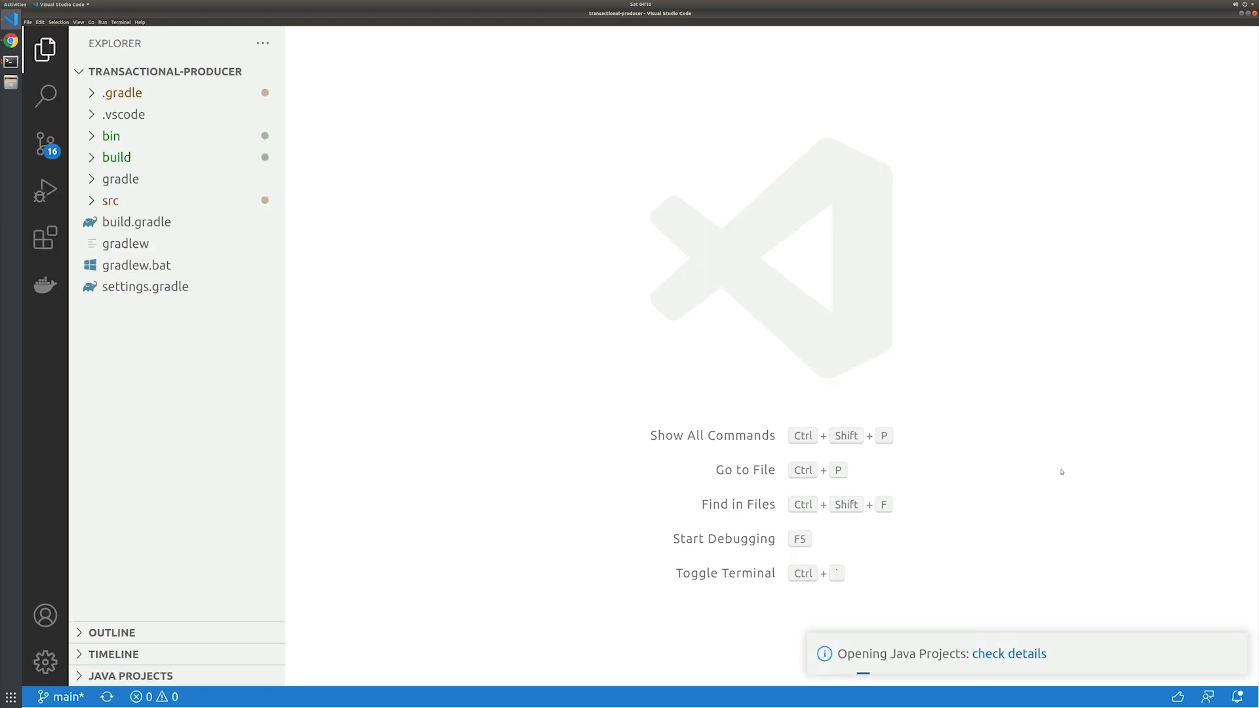
Step: Expand src/main/java/clients and display TransactionalProducer.java, viewing its imports and createTopic method
left_click(110, 200)
left_click(161, 222)
left_click(170, 245)
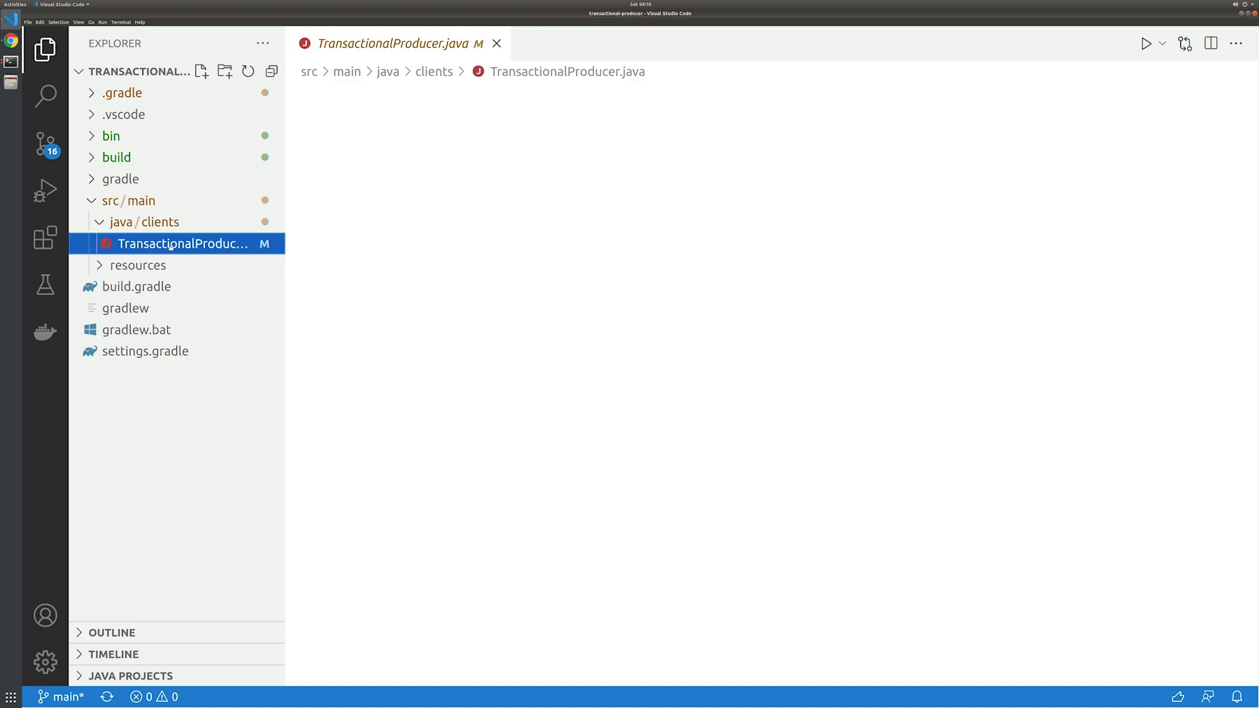
scroll(1251, 290, "down", 11)
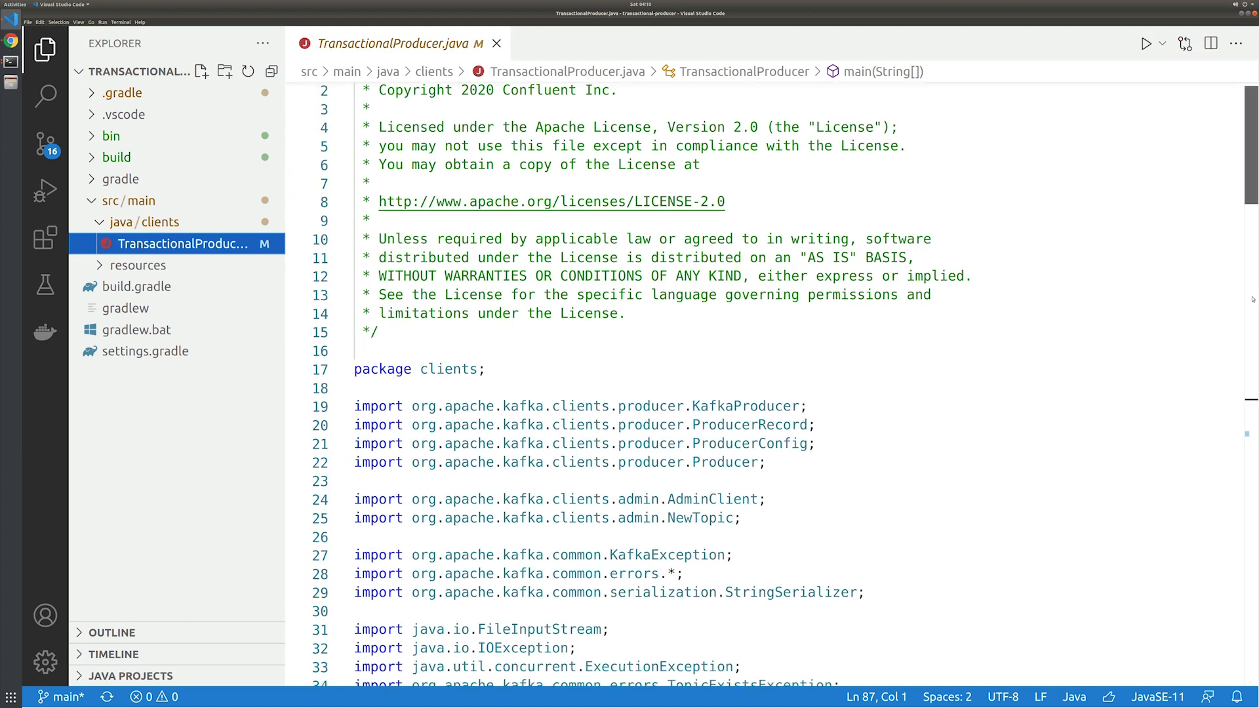
scroll(1254, 322, "down", 1)
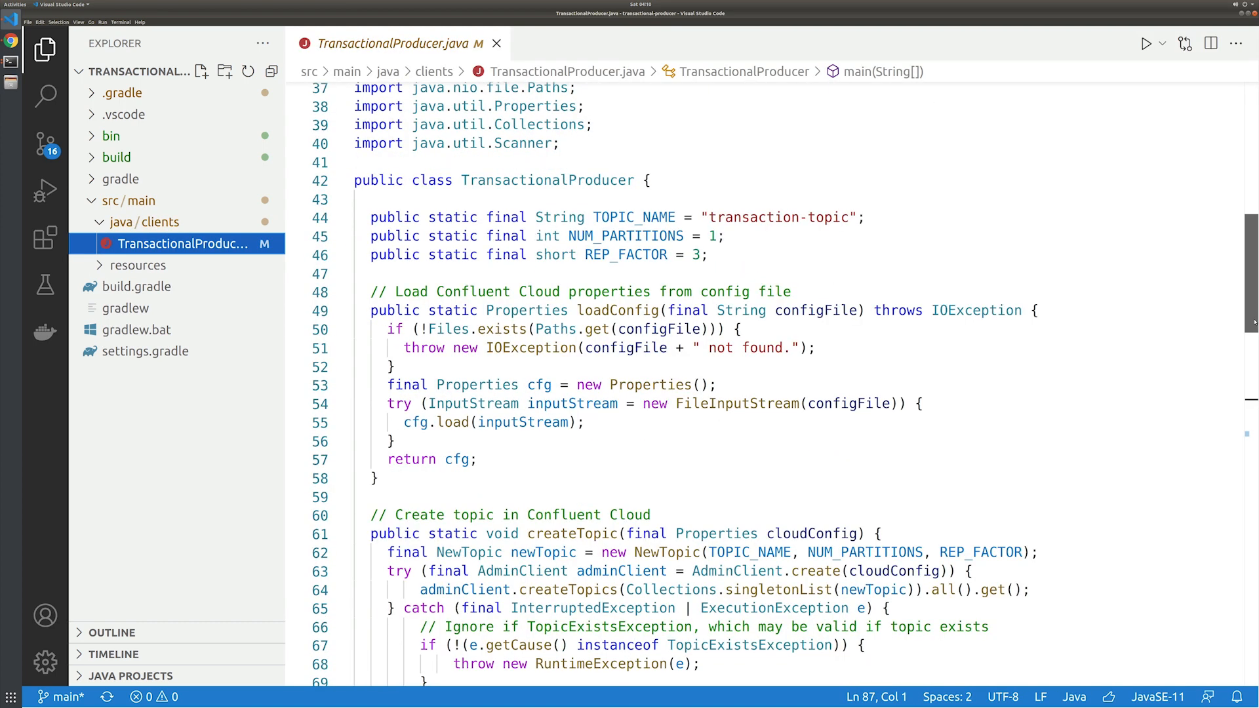
scroll(1254, 322, "down", 1)
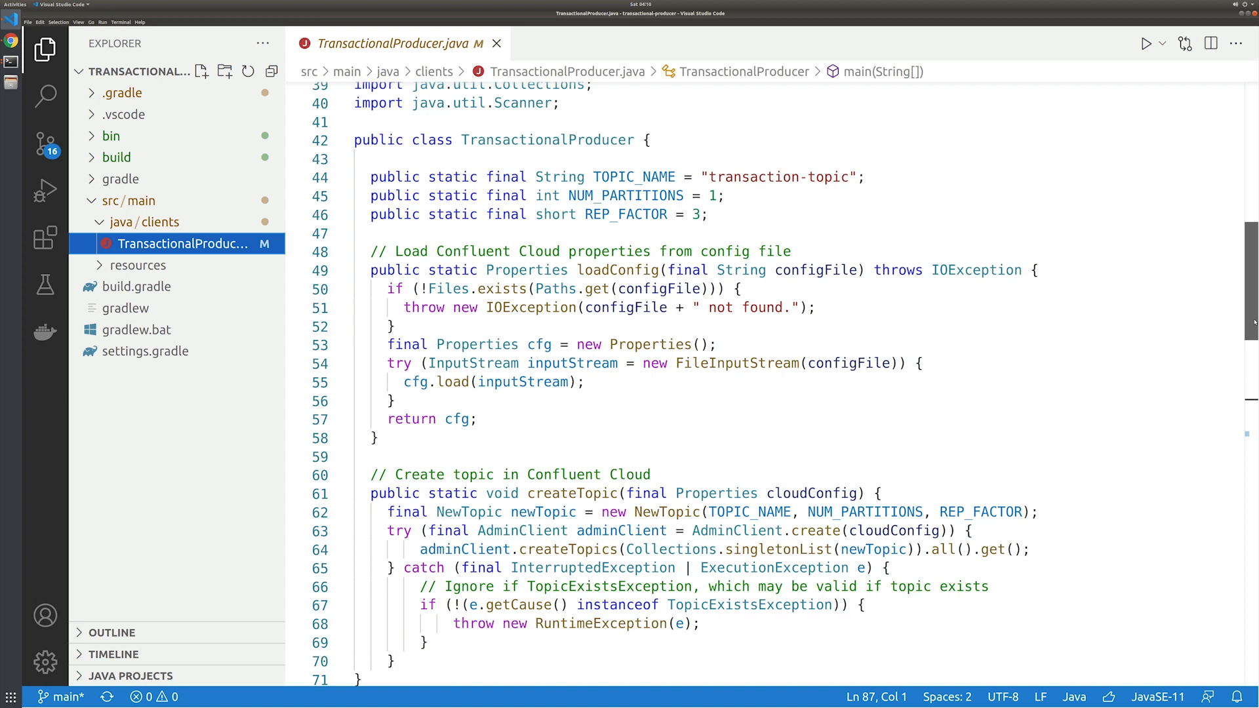
scroll(1253, 321, "down", 1)
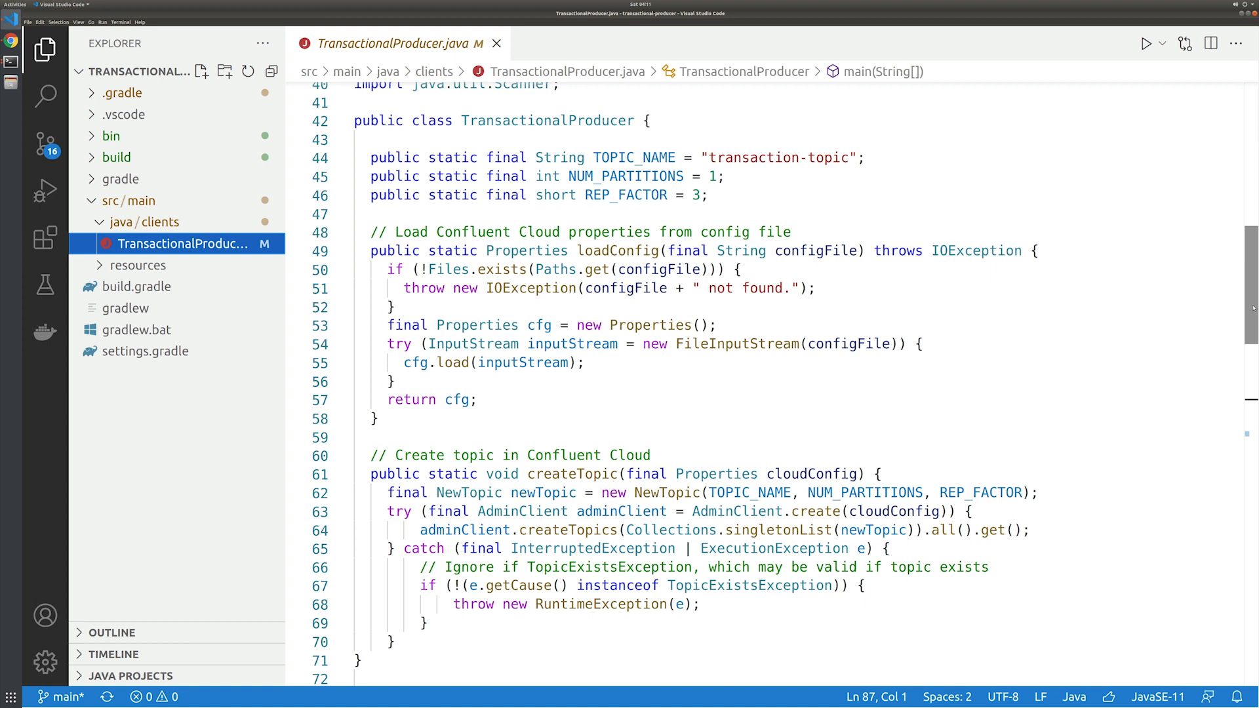
left_click(1254, 307)
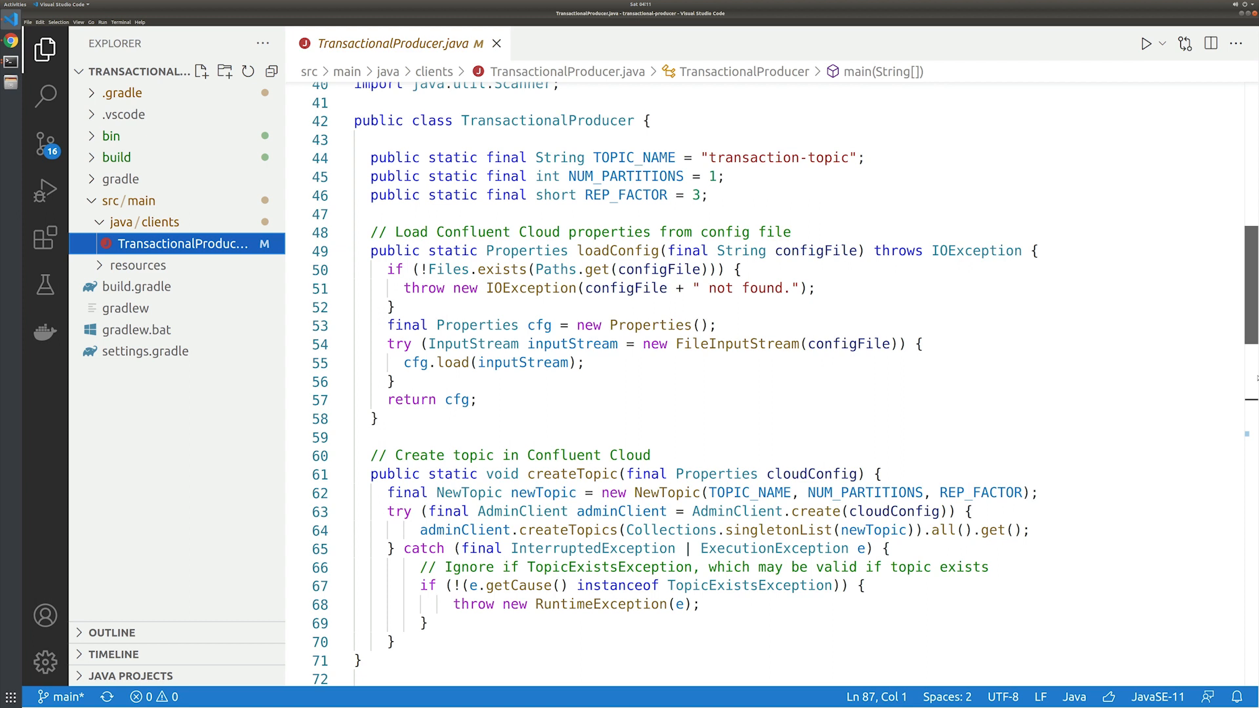
scroll(1252, 425, "down", 1)
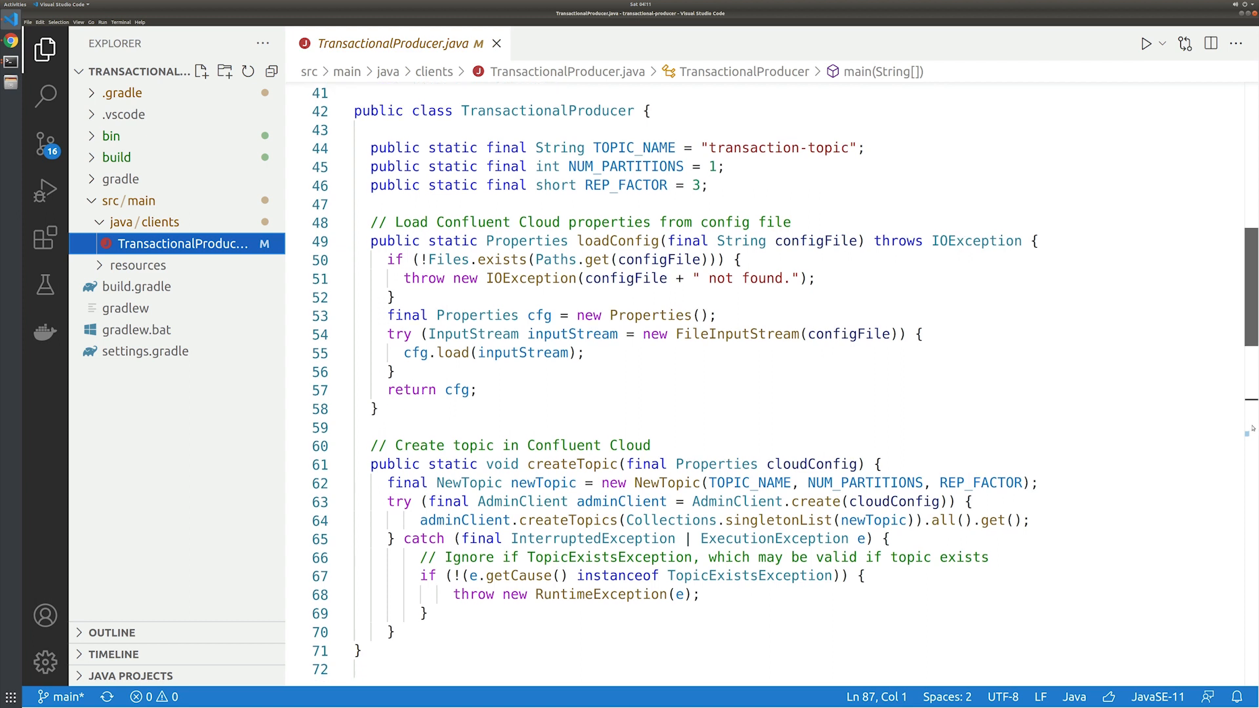
scroll(1251, 430, "down", 3)
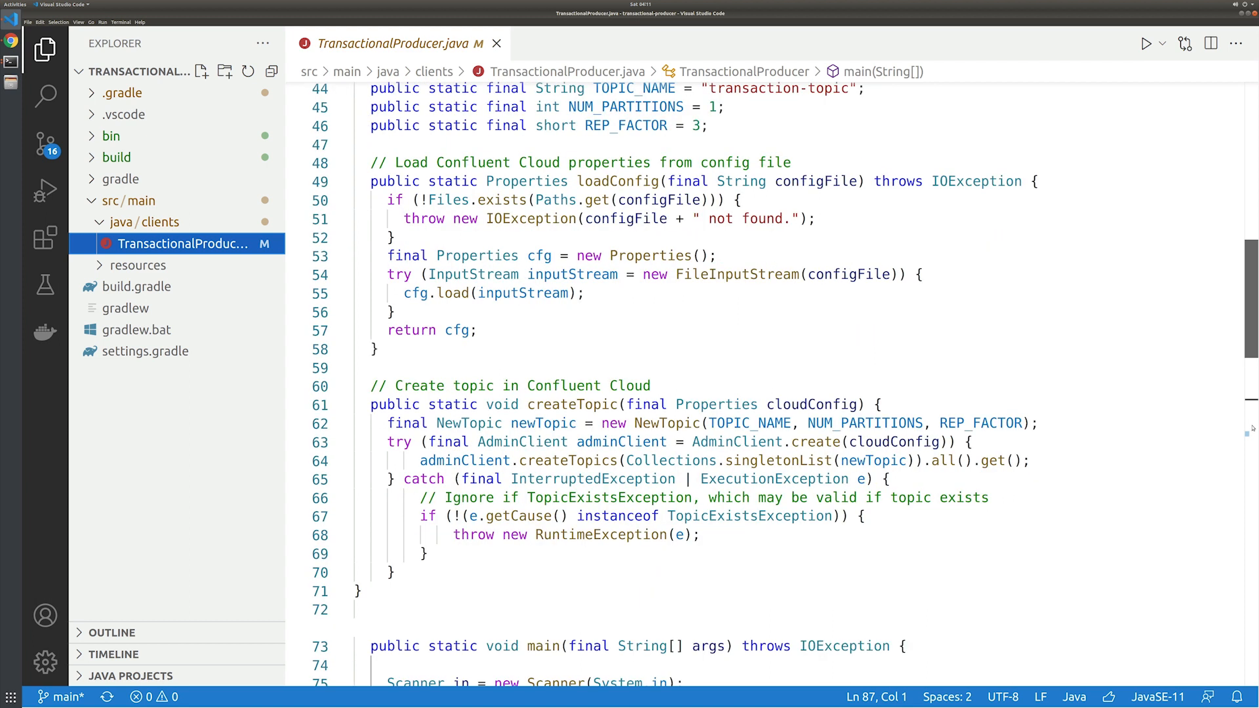
scroll(1251, 429, "down", 10)
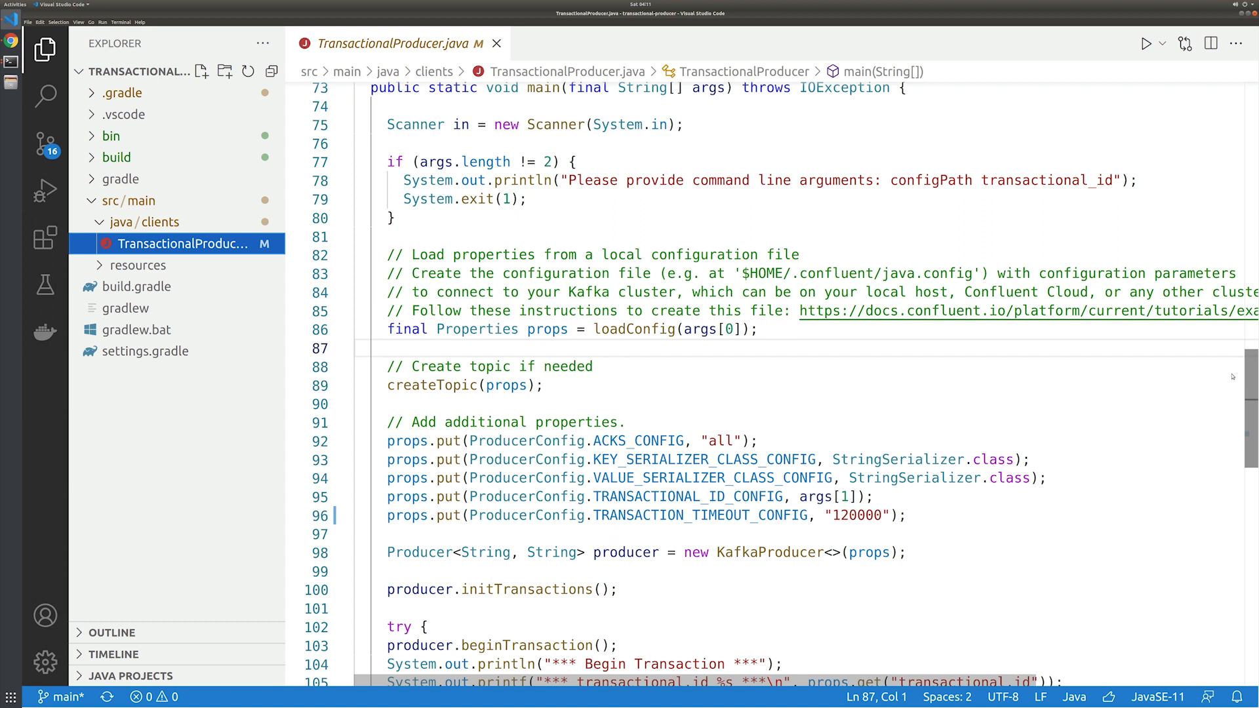
left_click_drag(1252, 397, 1256, 472)
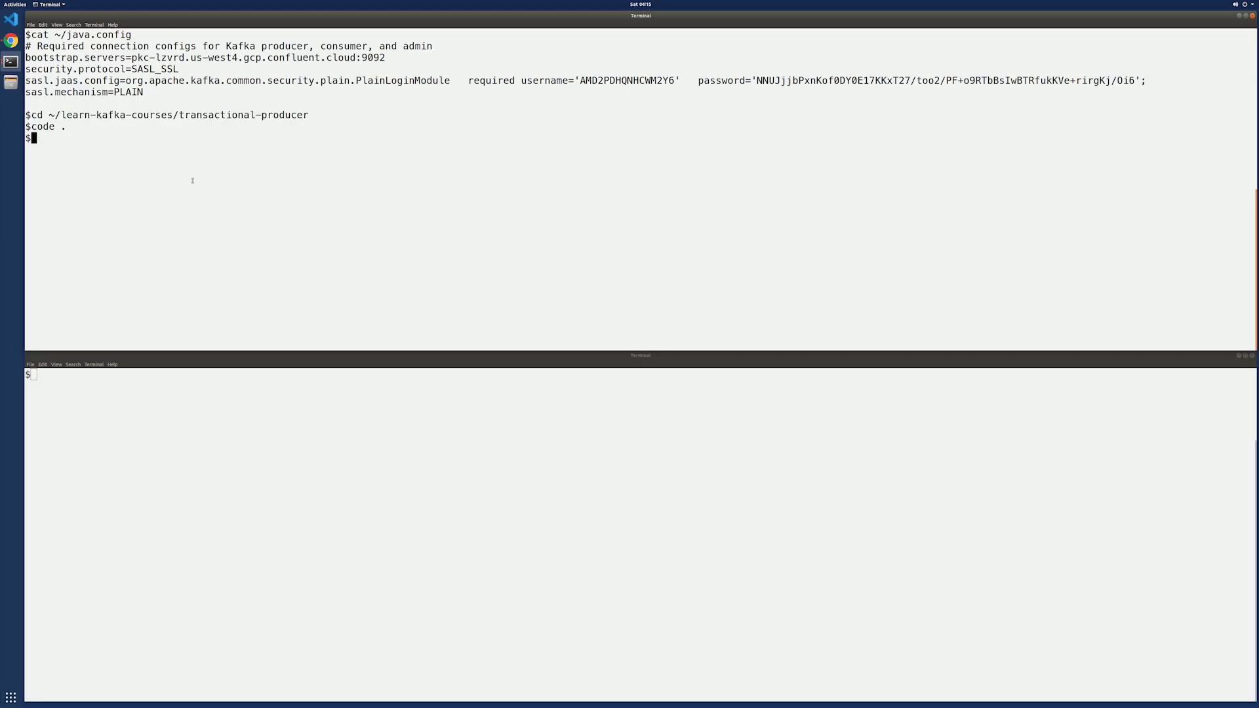
type("clear")
Step: Clear the terminal and start the producer via ./gradlew run --args with transactional id t01
key("Return")
right_click(237, 87)
left_click(250, 110)
key("Return")
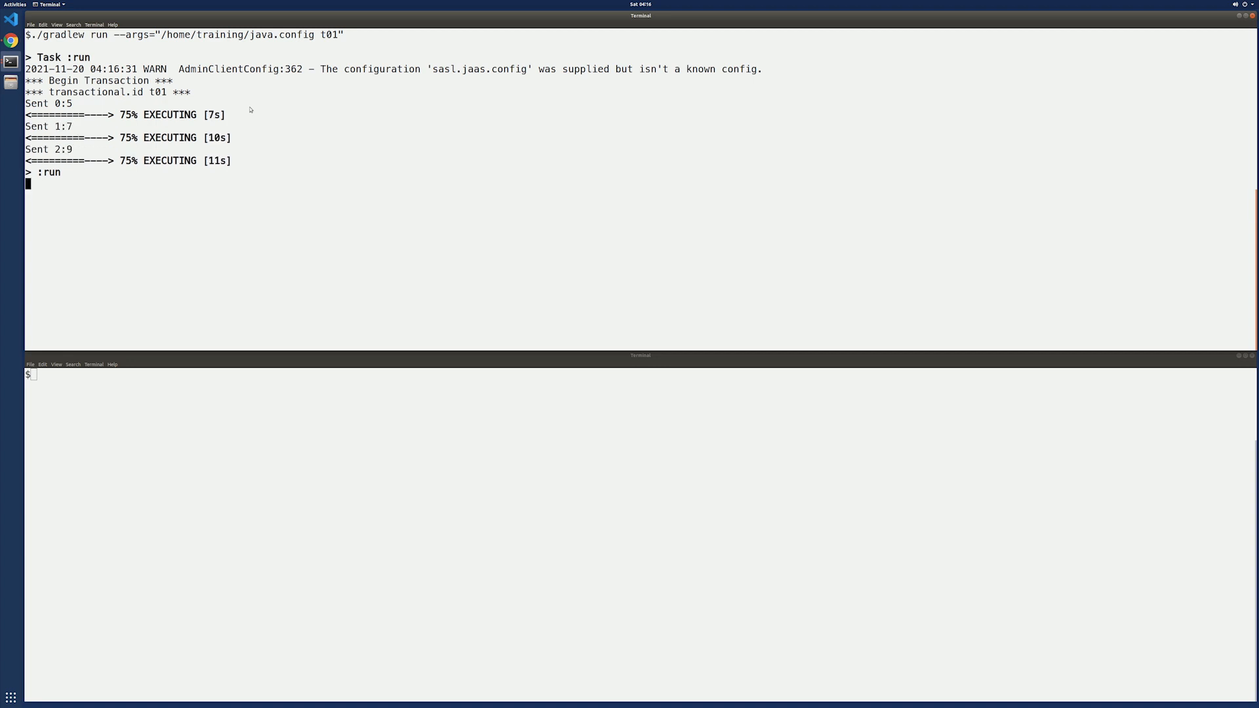
Step: View transaction-topic's committed messages 5, 7 and 9 in Confluent Cloud, then hide the browser
left_click(11, 40)
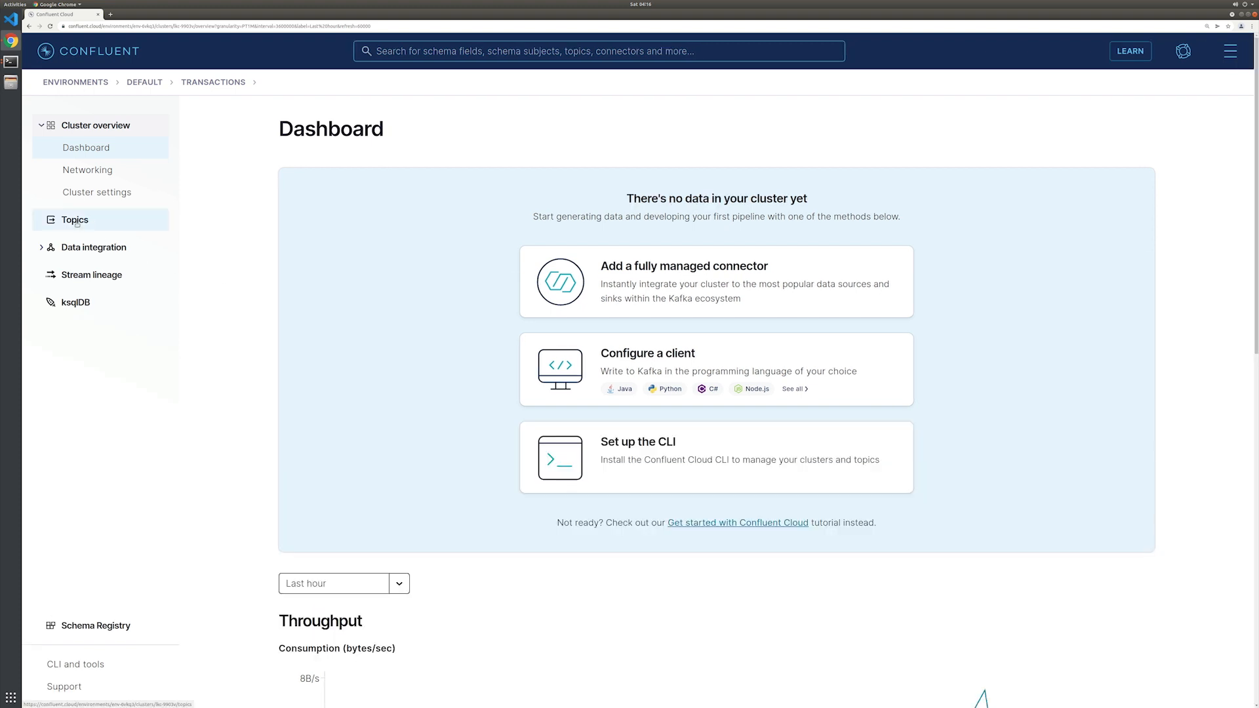
left_click(76, 221)
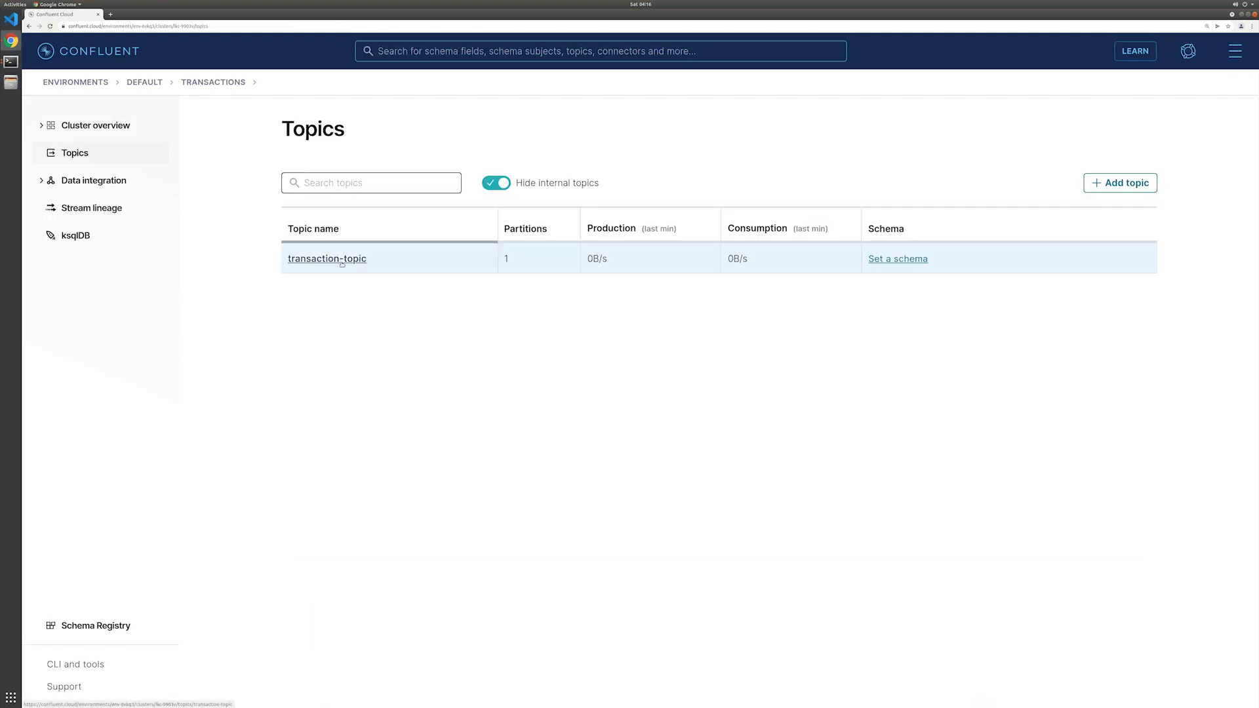
left_click(340, 318)
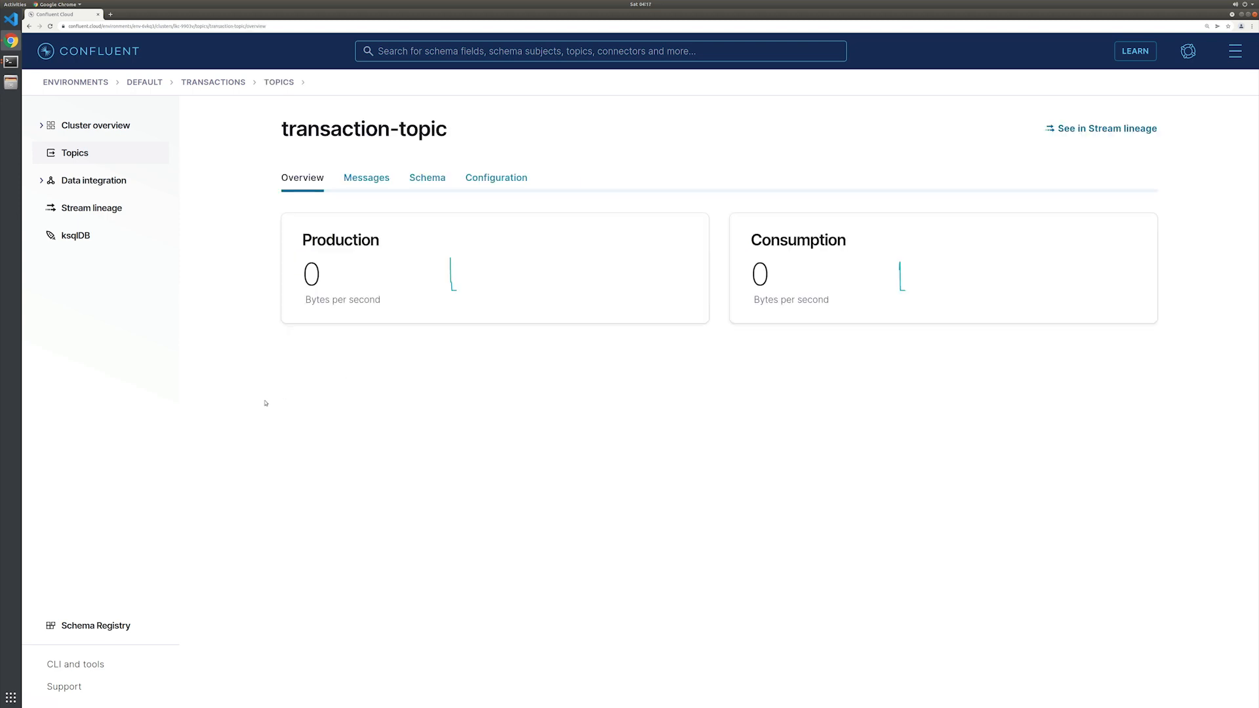
left_click(366, 177)
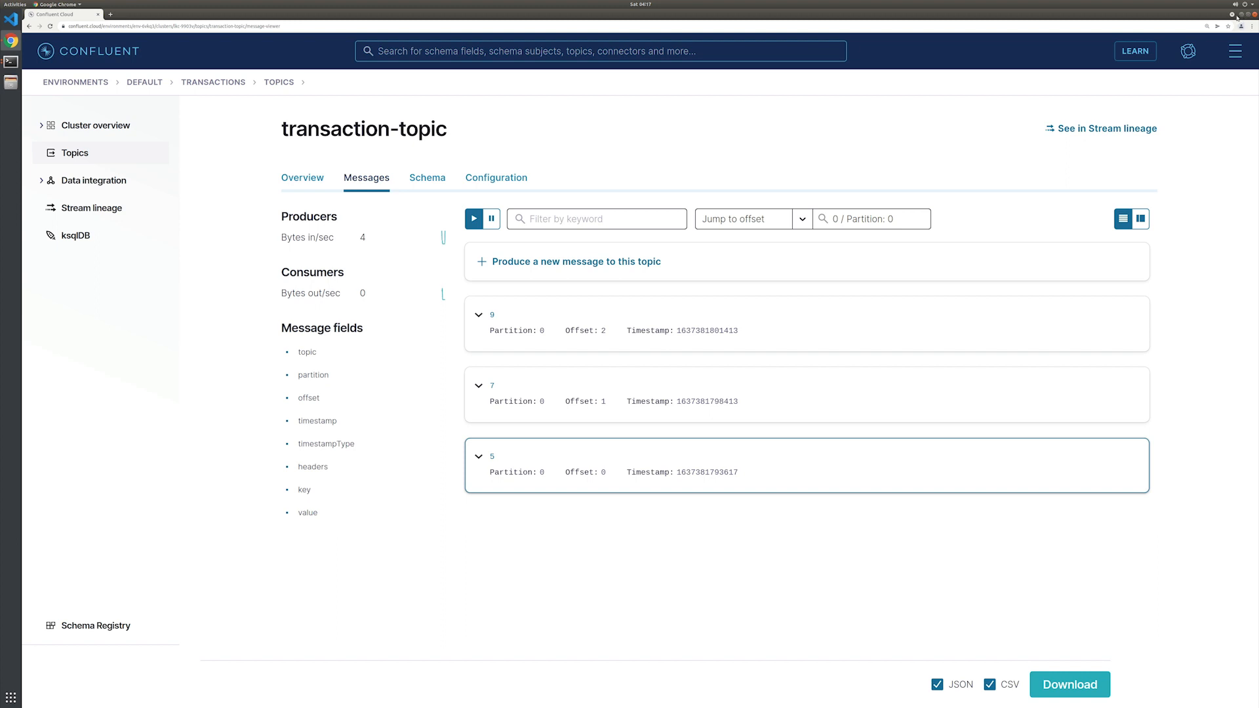
left_click(1233, 14)
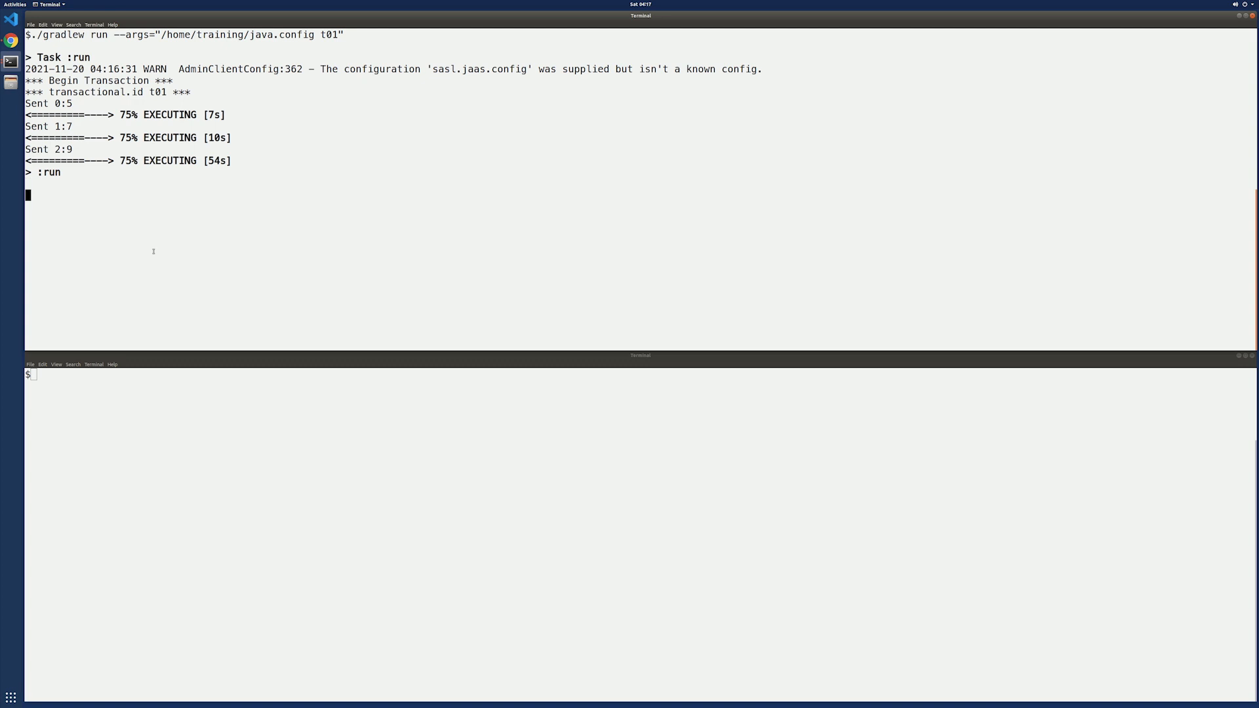
Step: In the lower terminal start kafka-console-consumer on transaction-topic with isolation.level=read_committed from beginning
left_click(246, 474)
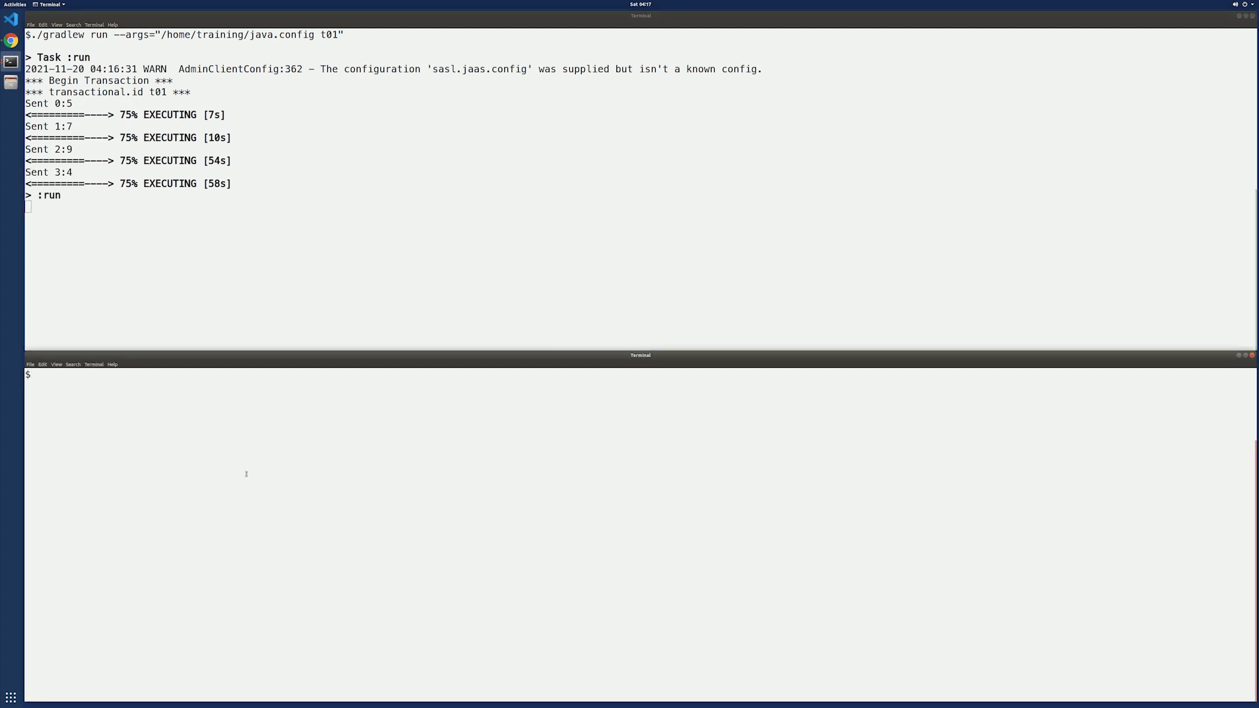
type("clear")
key("Return")
key("ctrl+shift+v")
key("Return")
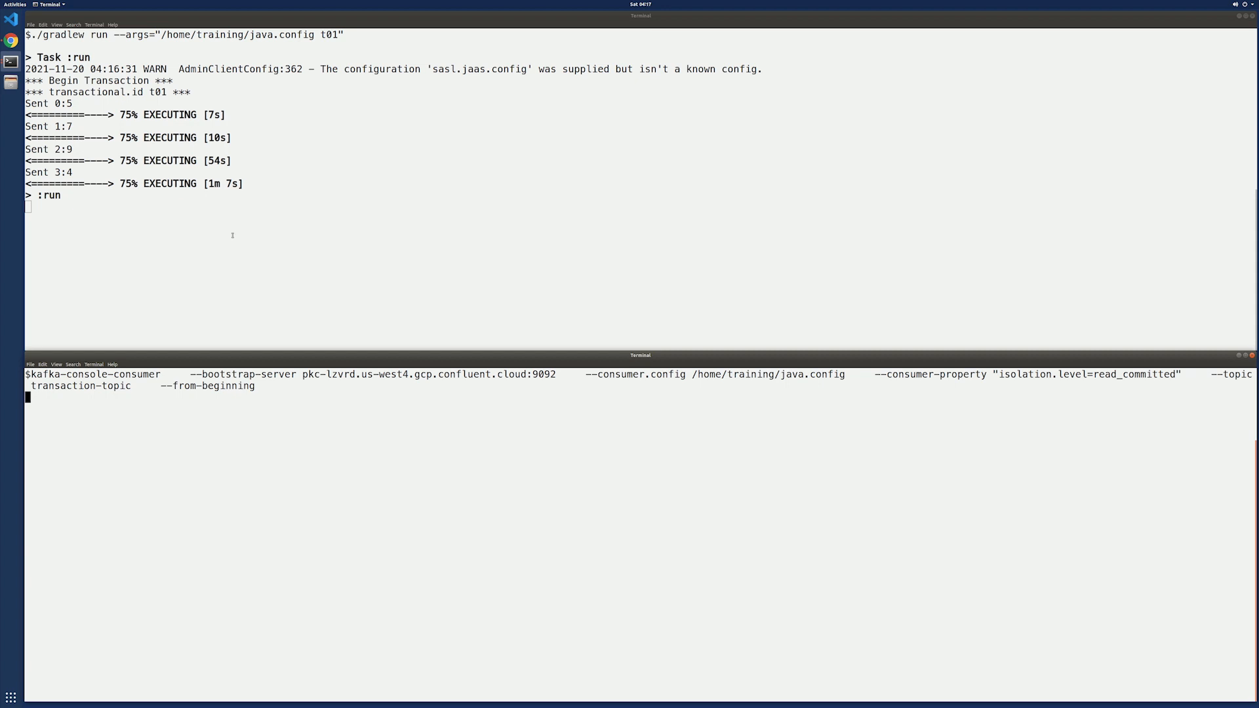
Step: Let the t01 producer commit so the consumer lists 5, 7, 9, 4, 3
left_click(232, 236)
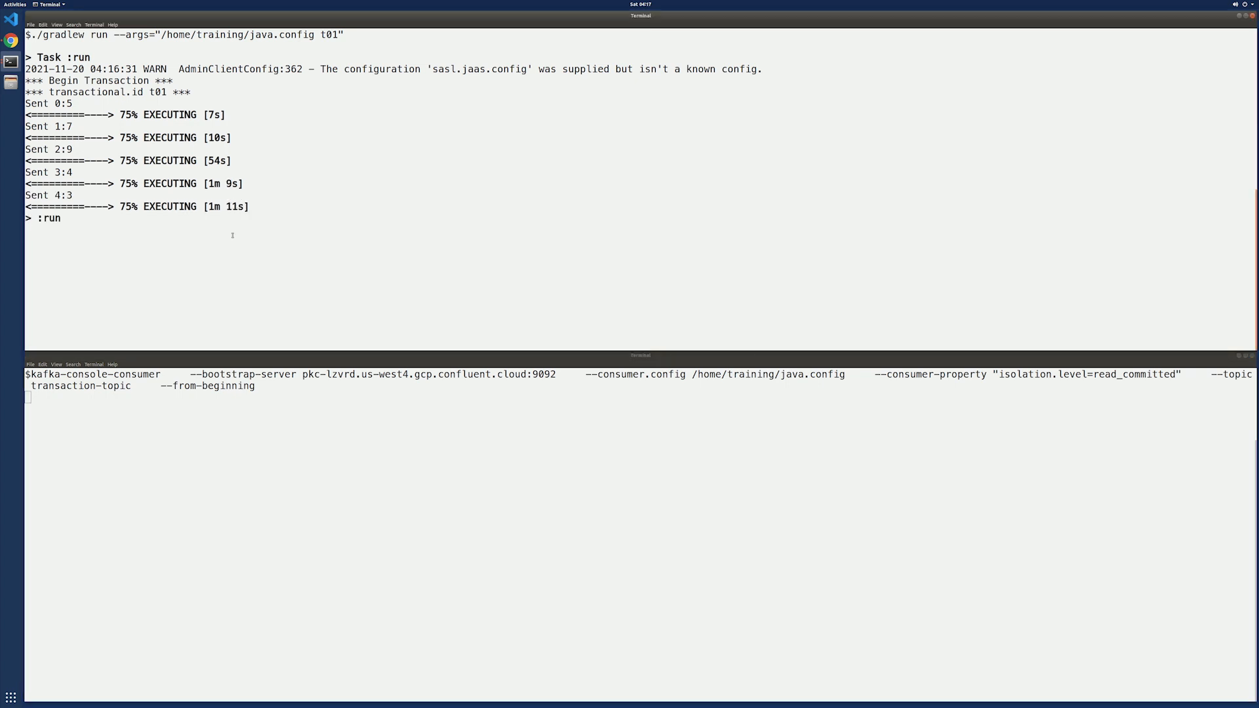
key("Return")
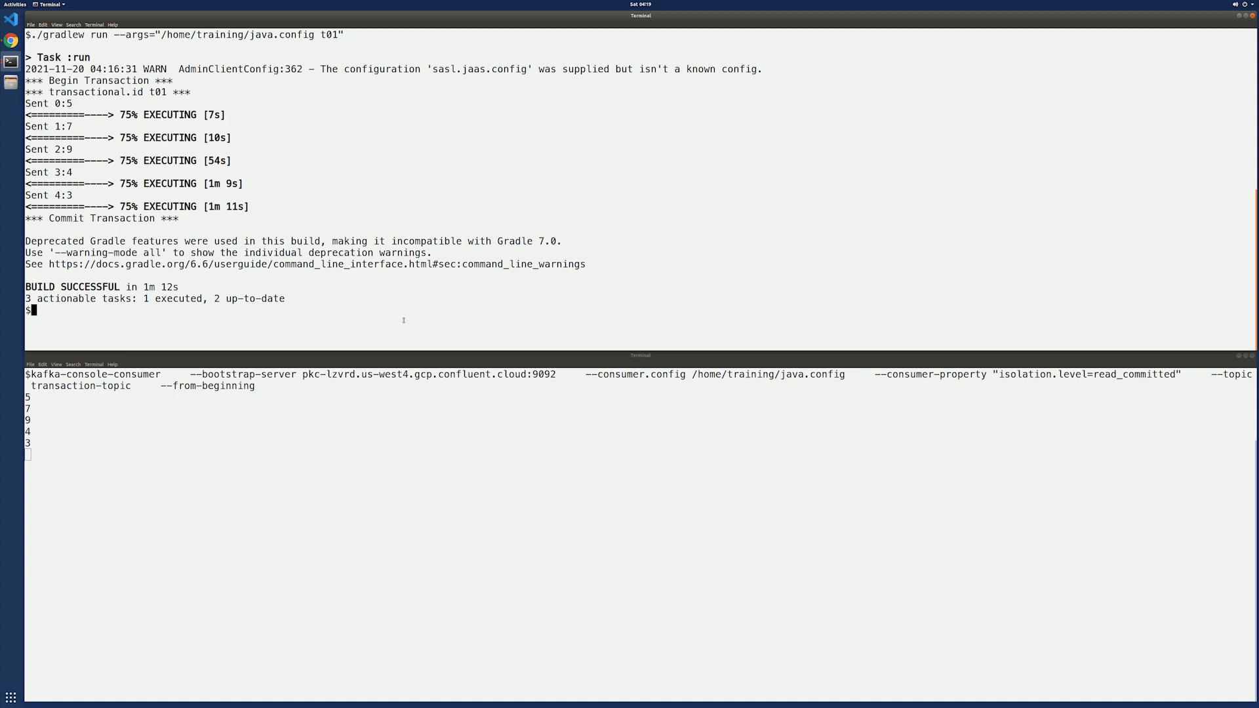
type("clear")
Step: Rerun ./gradlew run --args so a new t01 transaction sends 9, 6 and 8
key("Return")
key("Up")
key("Up")
key("Return")
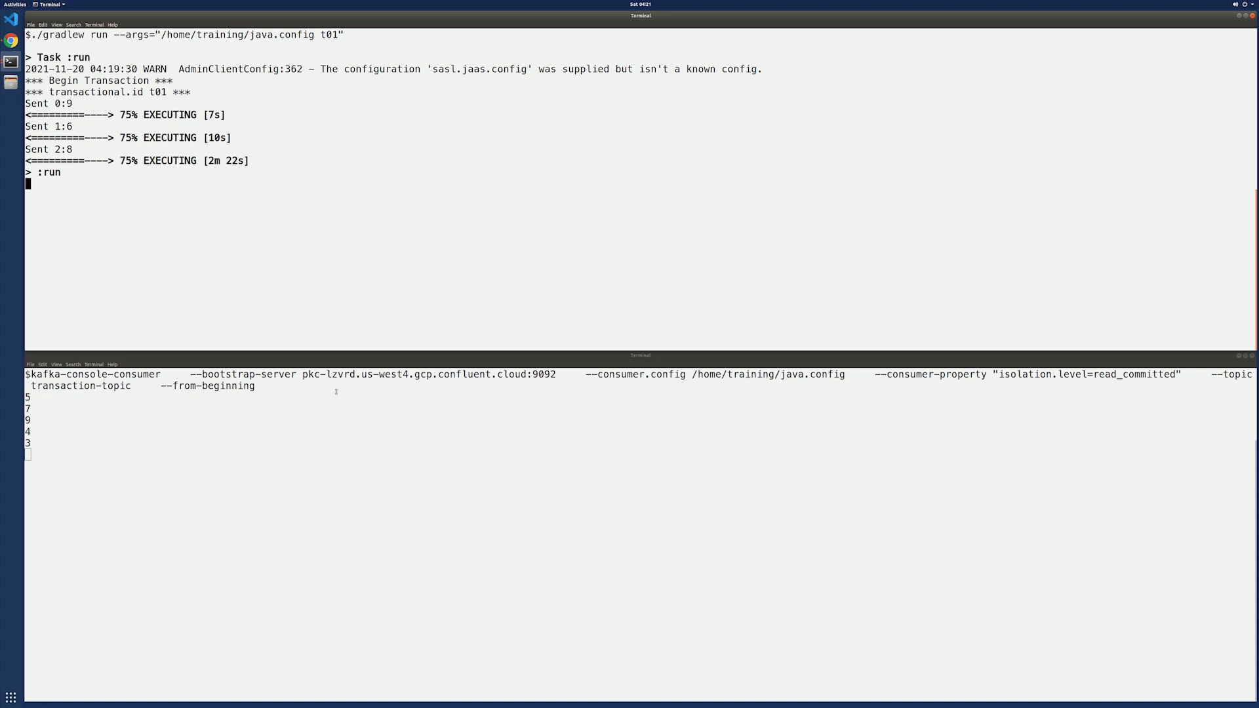
Step: Switch to the consumer terminal while the second producer run gets fenced and fails
key("alt+Tab")
key("alt+Tab")
key("alt+Tab")
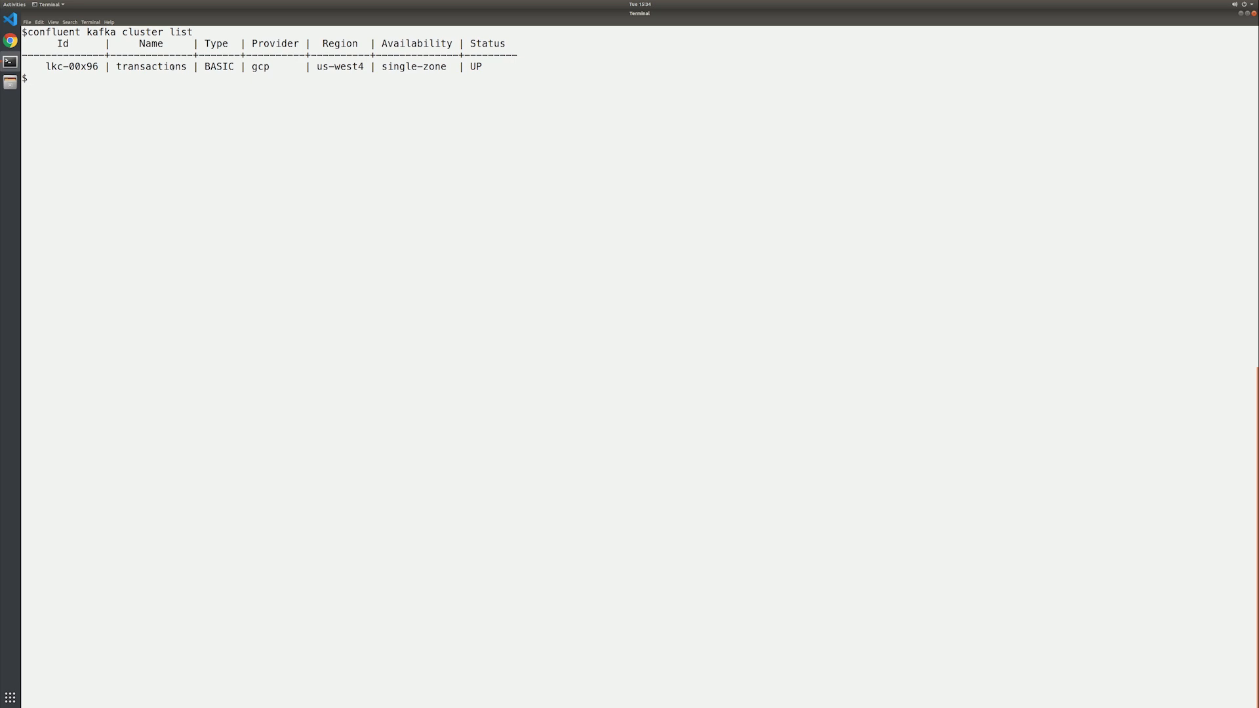
Step: Delete Kafka cluster lkc-00x96 with confluent kafka cluster delete and confirm the cluster list is empty
key("Up")
key("BackSpace")
key("BackSpace")
key("BackSpace")
key("BackSpace")
type("delete lkc-00x96")
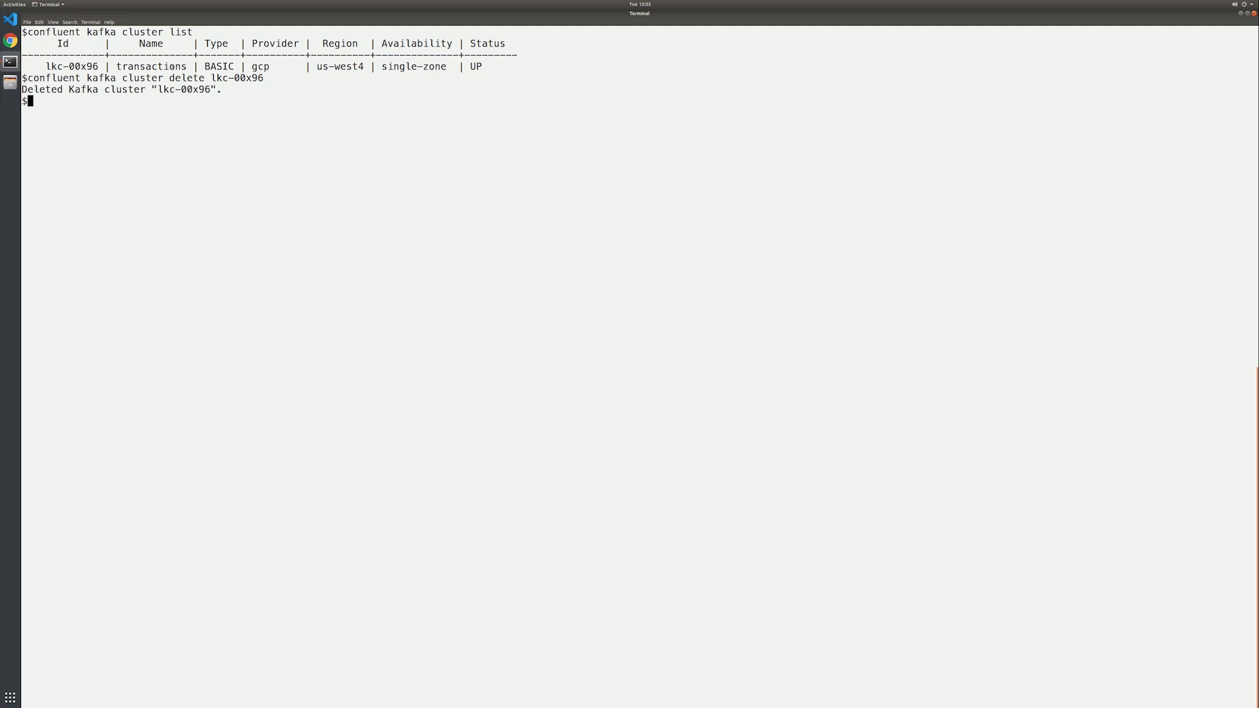
key("Up")
key("Up")
key("Return")
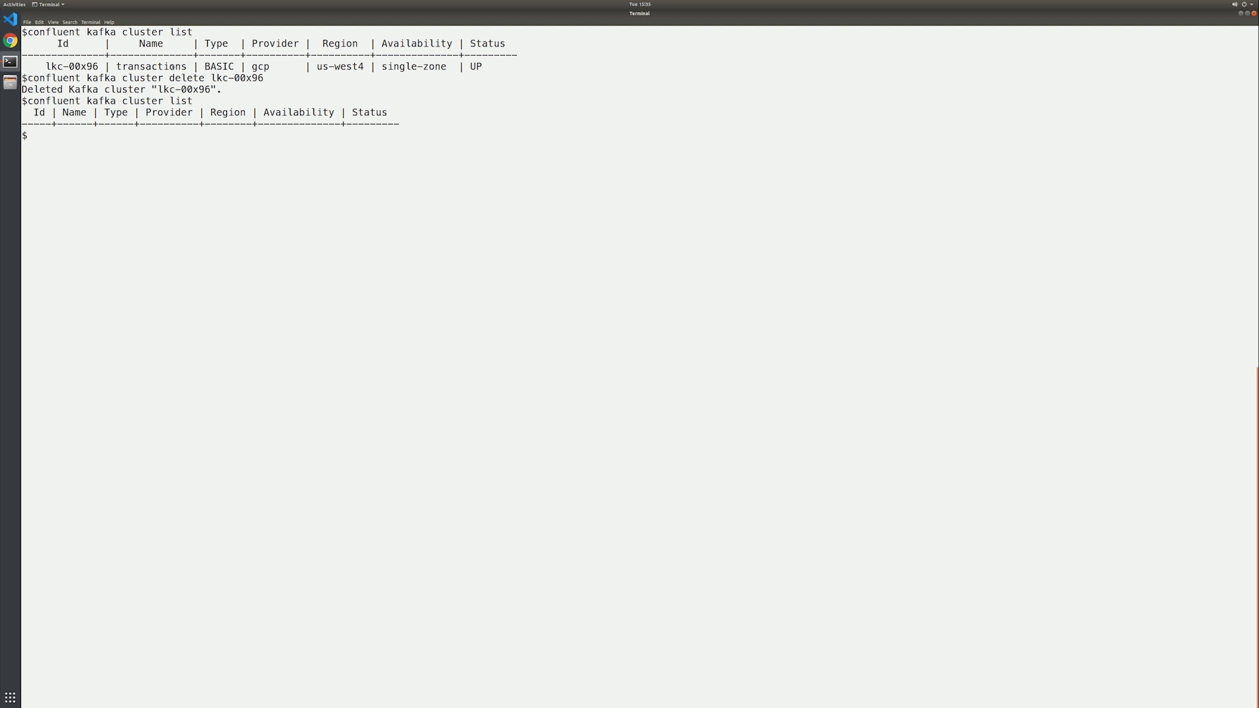